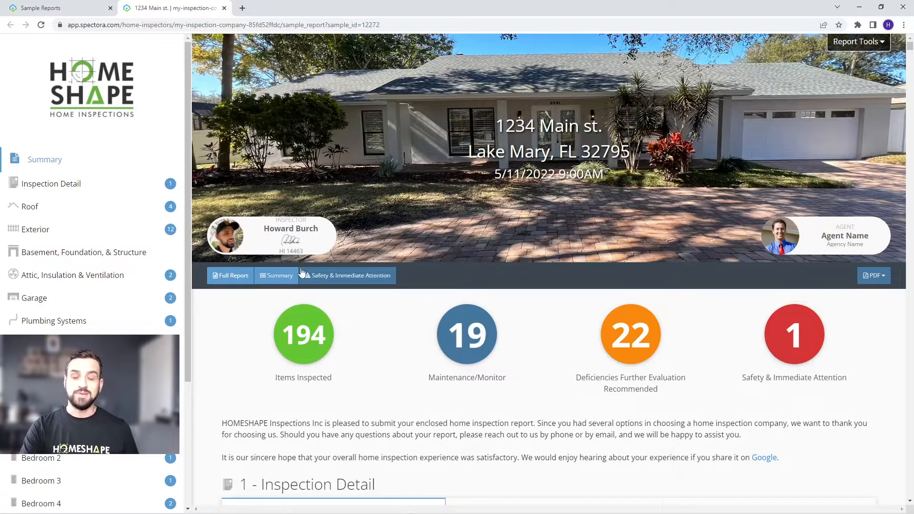
Switch the report to its Summary view and look through the listed defects and report sections
click(298, 274)
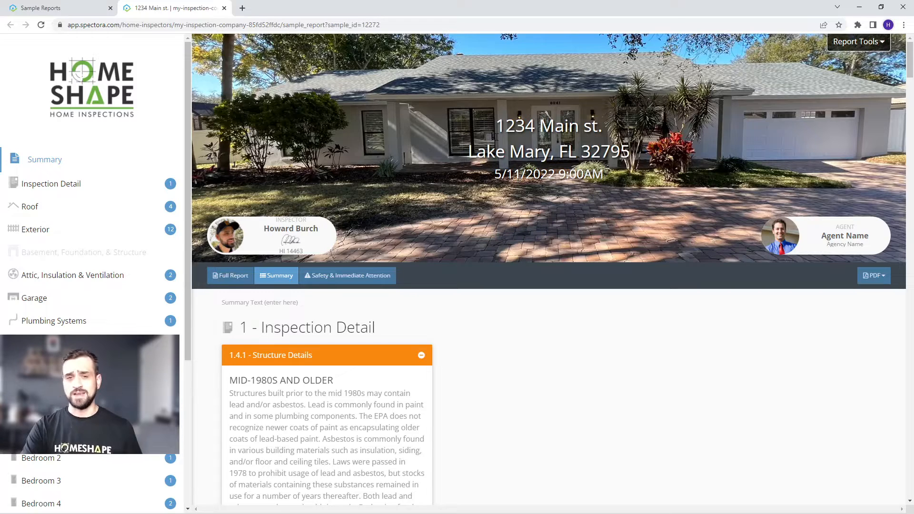
scroll(496, 137, down, 10)
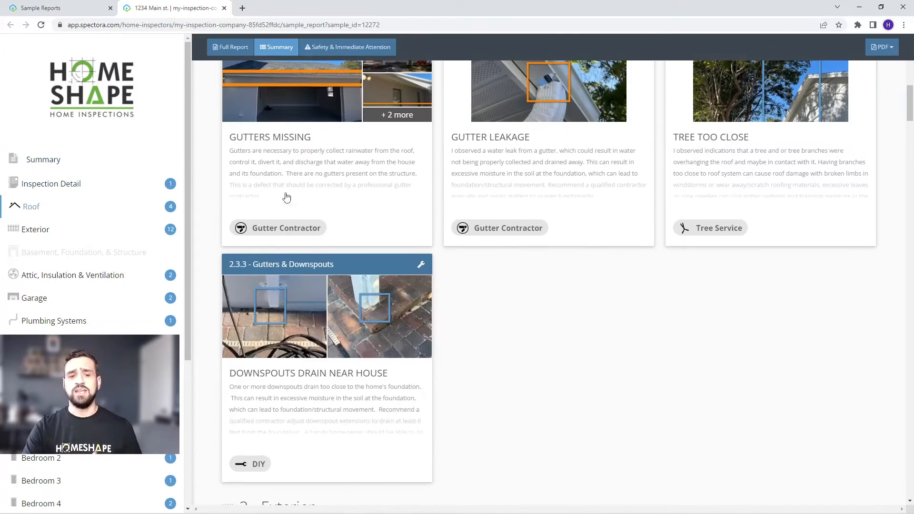
scroll(506, 230, down, 15)
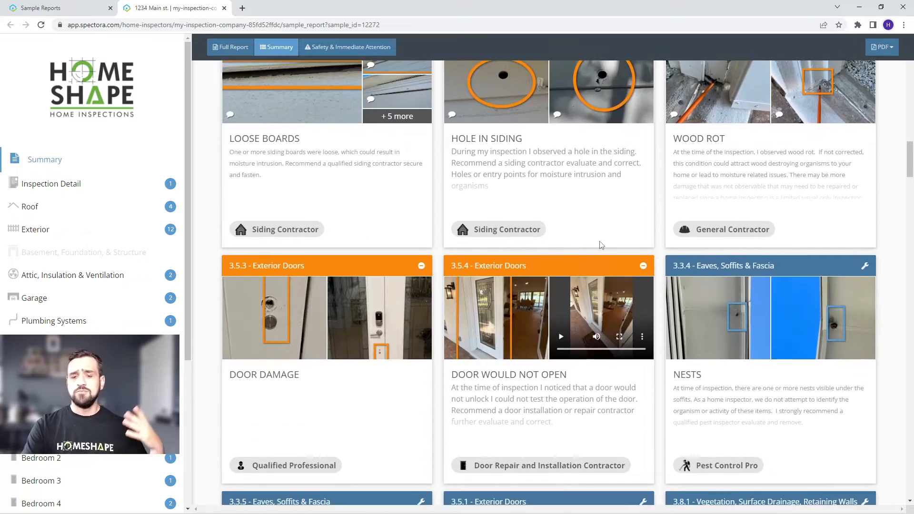
scroll(601, 244, down, 1)
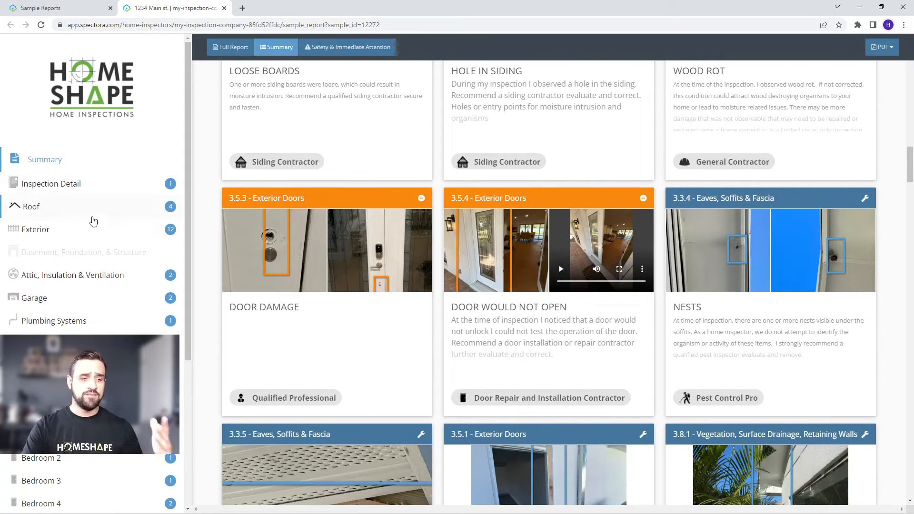
scroll(93, 221, down, 5)
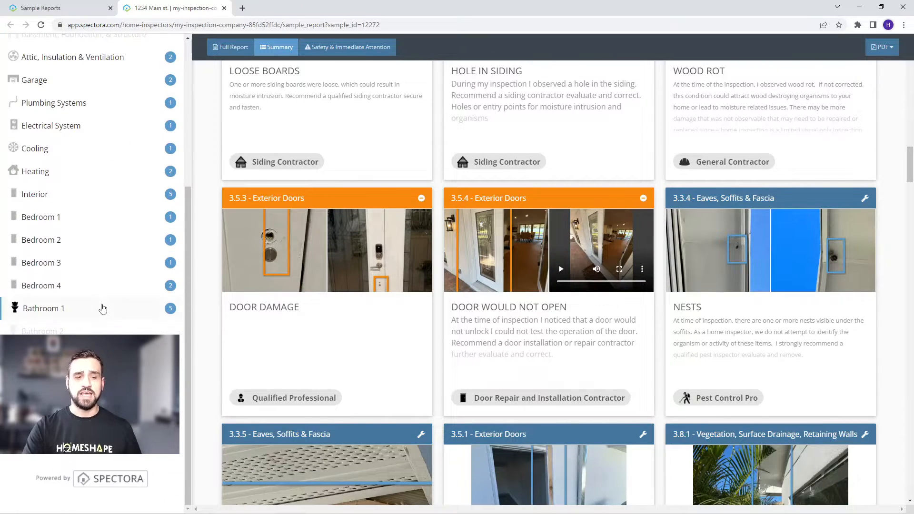
scroll(103, 308, up, 5)
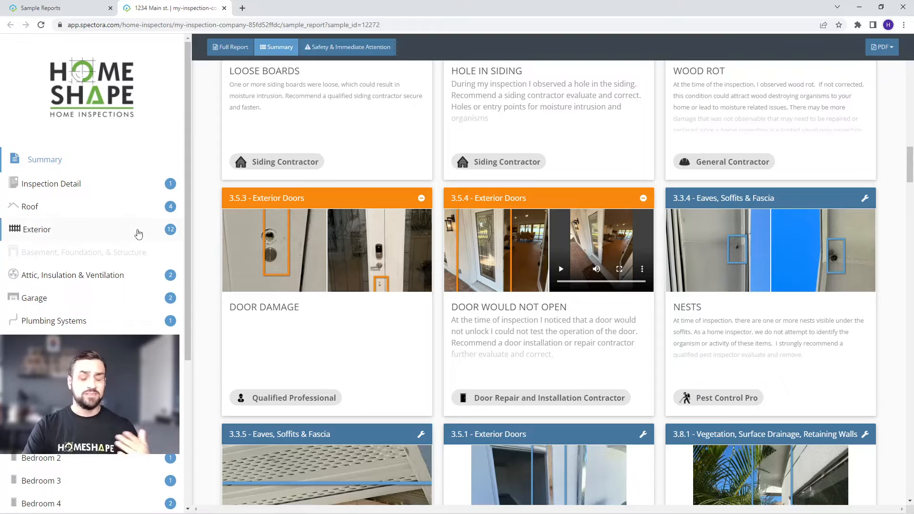
scroll(393, 257, up, 14)
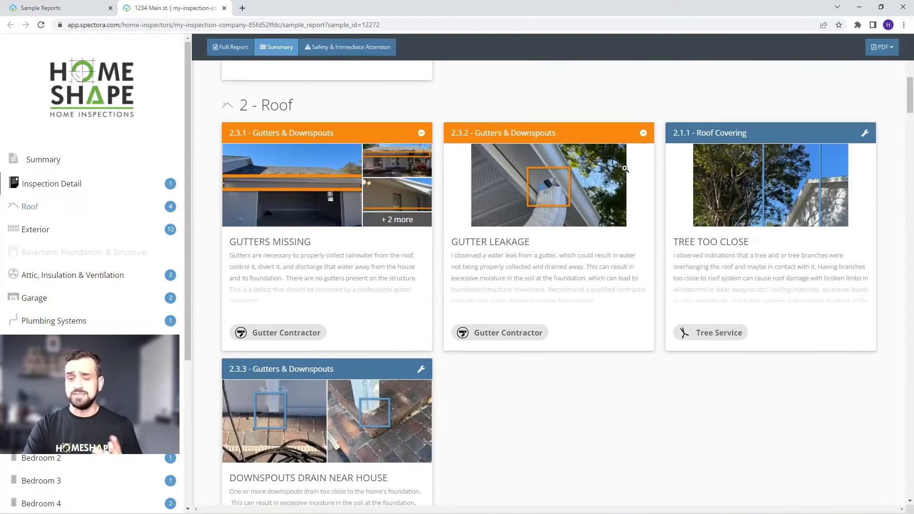
scroll(638, 200, up, 8)
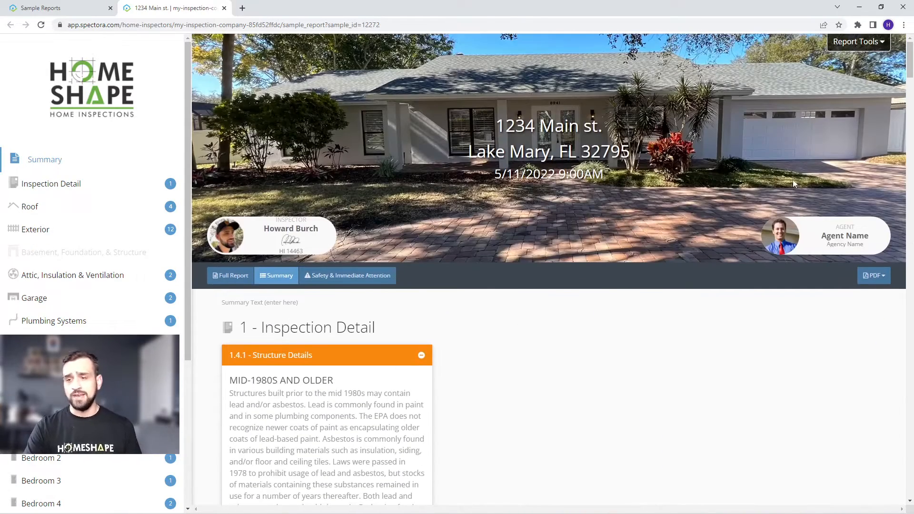
Open the Repair Request Builder and enter introductory text referencing the property and asking to negotiate on the following items, specifically the roof truss
click(855, 47)
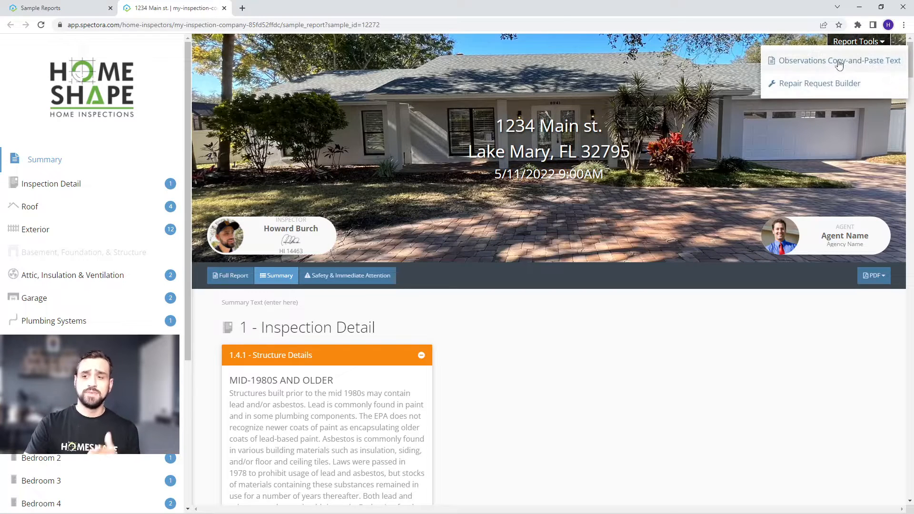
click(819, 87)
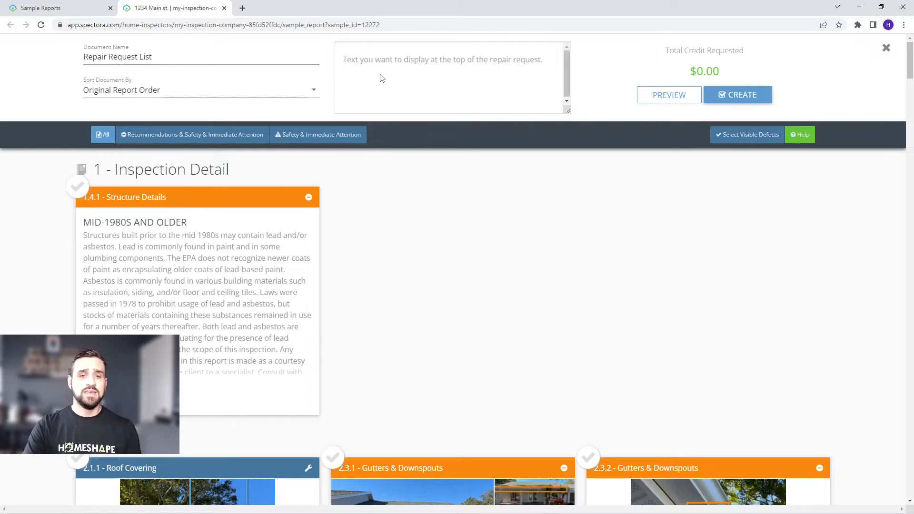
text(Please see the attached repair request for property 1234 Main Street.  We would like to negotiate on the following items, specifically the roof truss.)
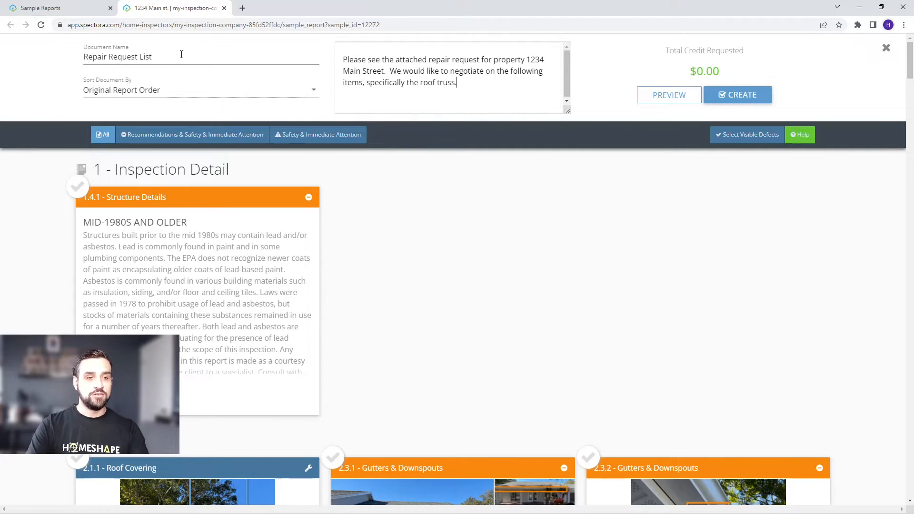
Sort the repair request document by Severity Category and filter the defects to Recommendations & Safety & Immediate Attention
click(237, 95)
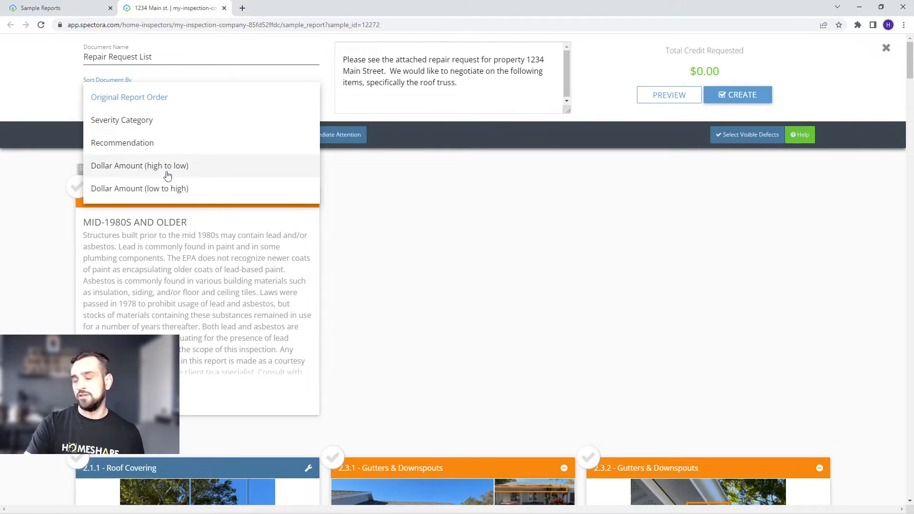
click(179, 122)
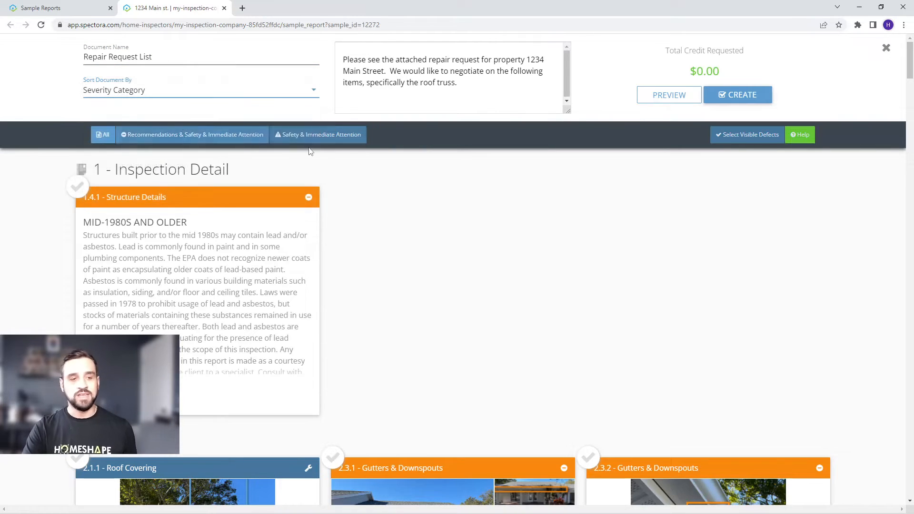
scroll(369, 190, down, 10)
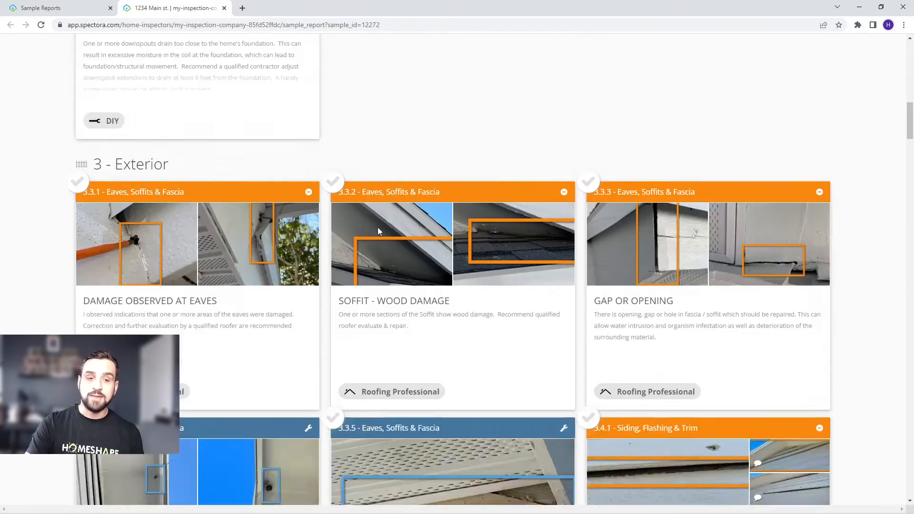
scroll(378, 228, up, 10)
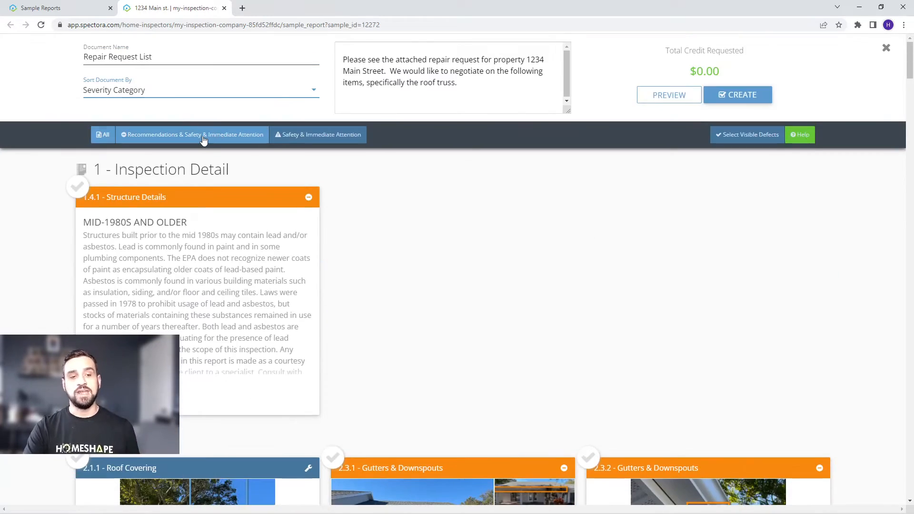
click(203, 138)
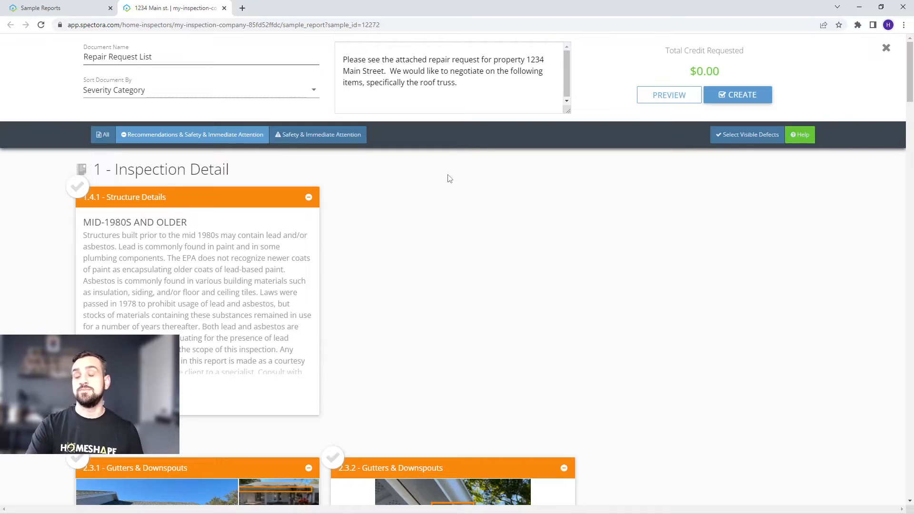
Include the 3.3.3 Gap or Opening defect with a $500 credit and the preset comment "Repair Requested."
scroll(426, 210, down, 10)
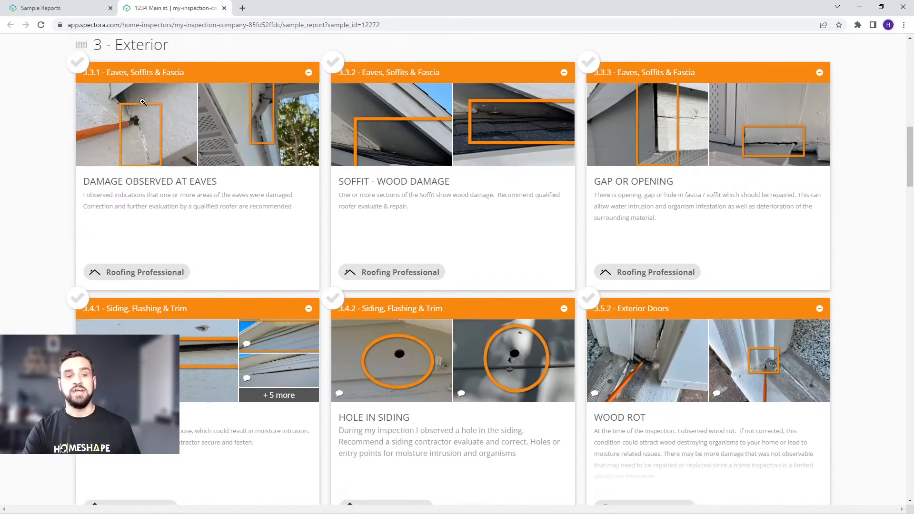
scroll(381, 150, up, 3)
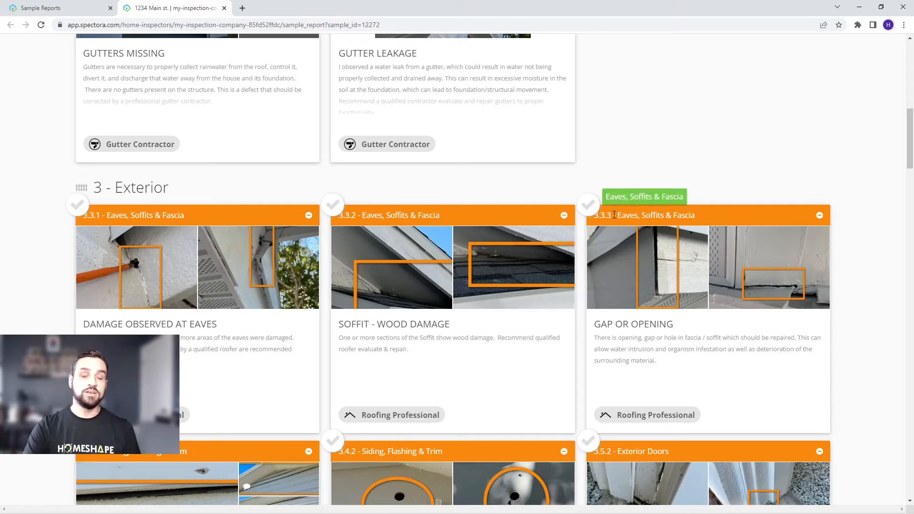
click(592, 206)
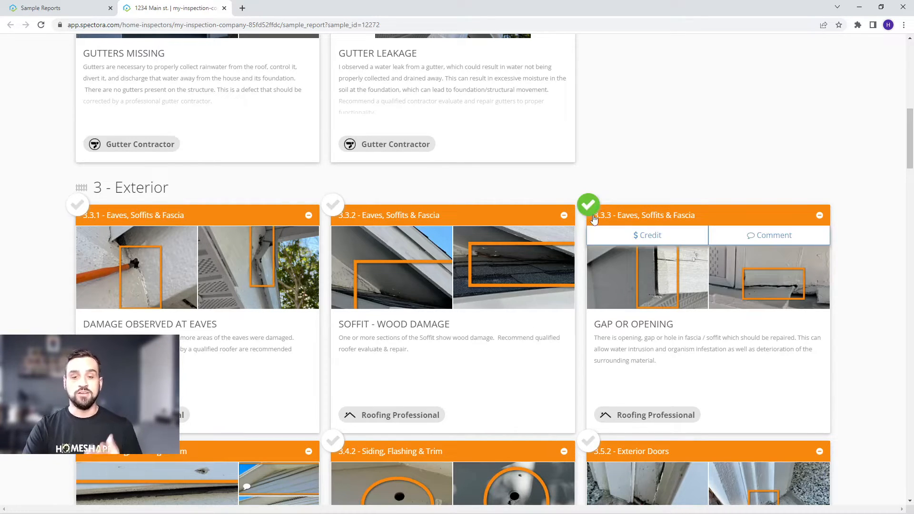
click(631, 236)
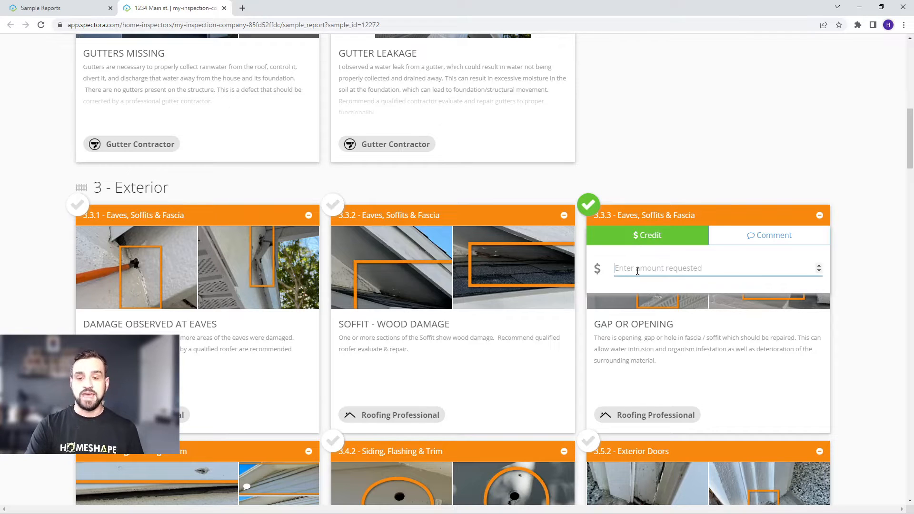
text(5000)
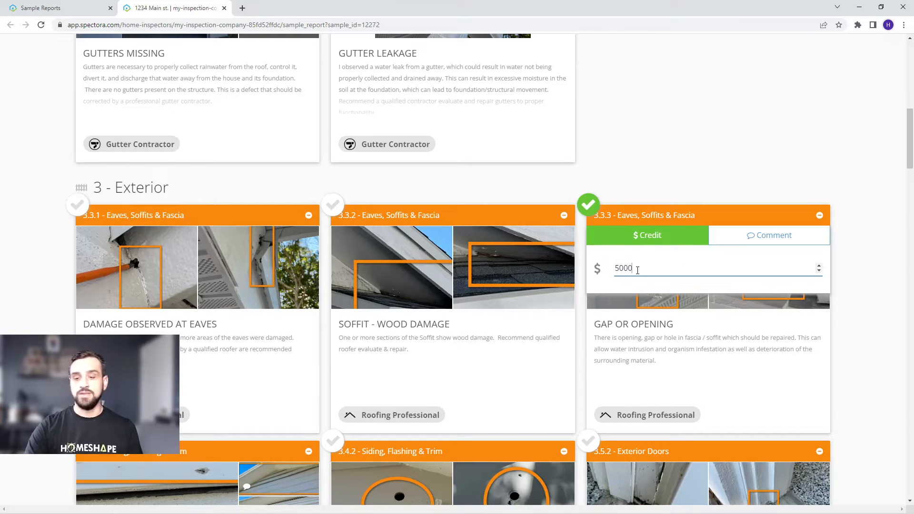
key(BackSpace)
click(750, 236)
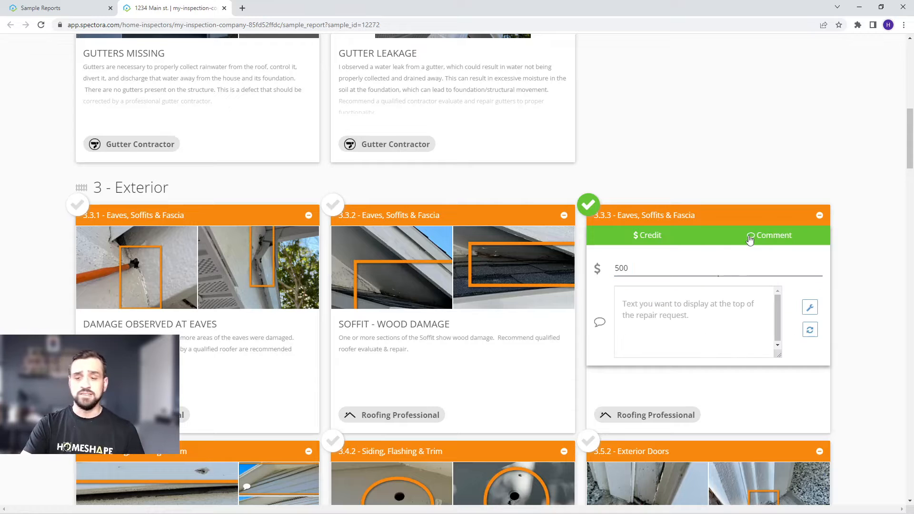
click(810, 306)
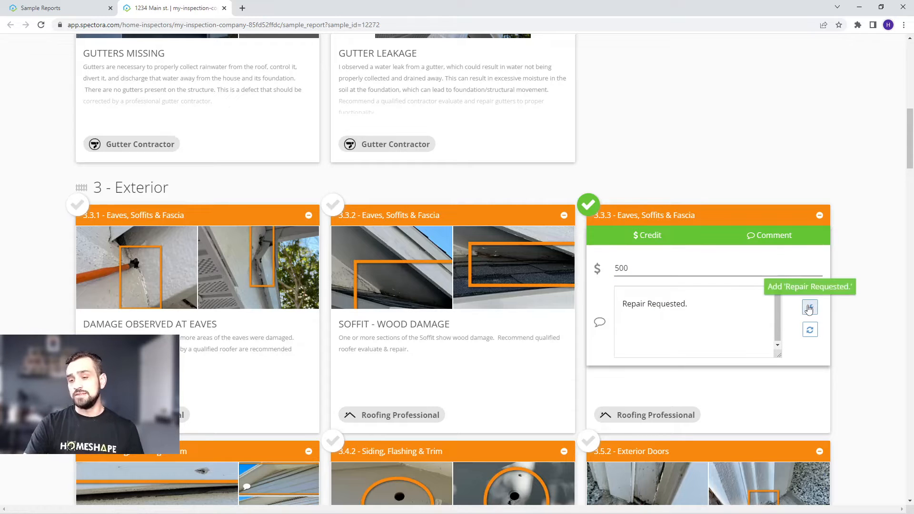
Include the 3.4.2 Hole in Siding defect with the preset comment "Replacement Requested."
scroll(602, 70, down, 9)
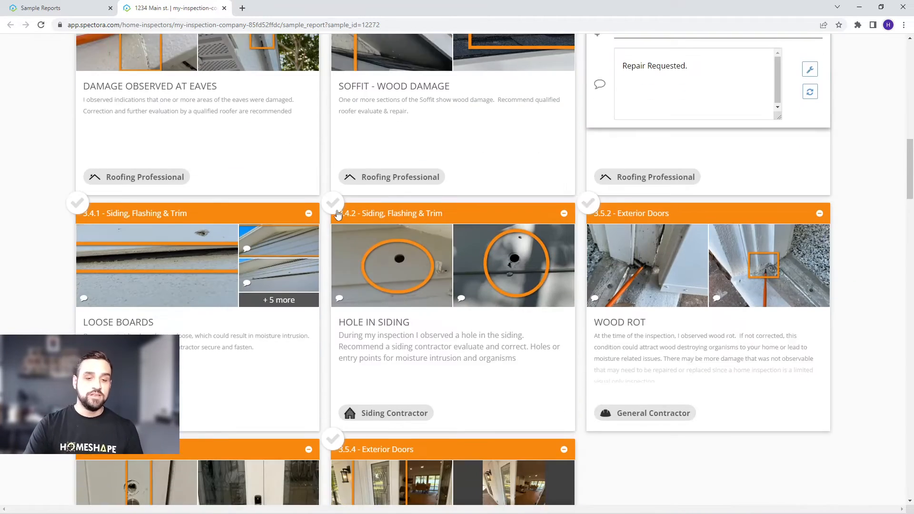
scroll(602, 70, up, 3)
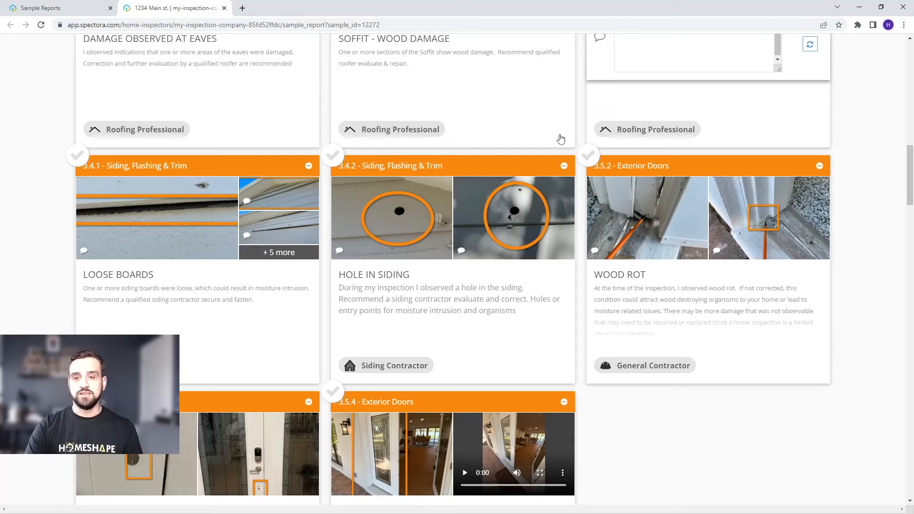
click(561, 167)
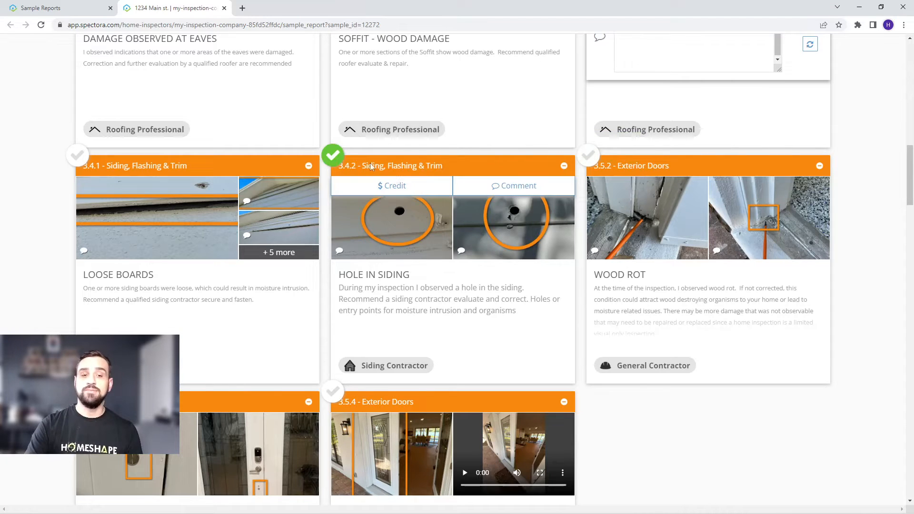
click(559, 184)
click(555, 247)
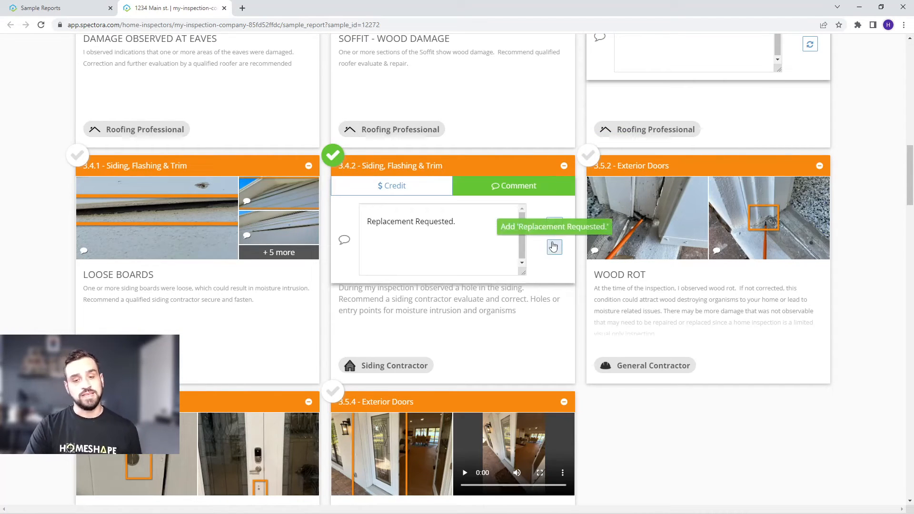
Include the 3.5.4 Door Would Not Open defect with a $500 credit and the preset comment "Repair Requested."
scroll(354, 187, down, 5)
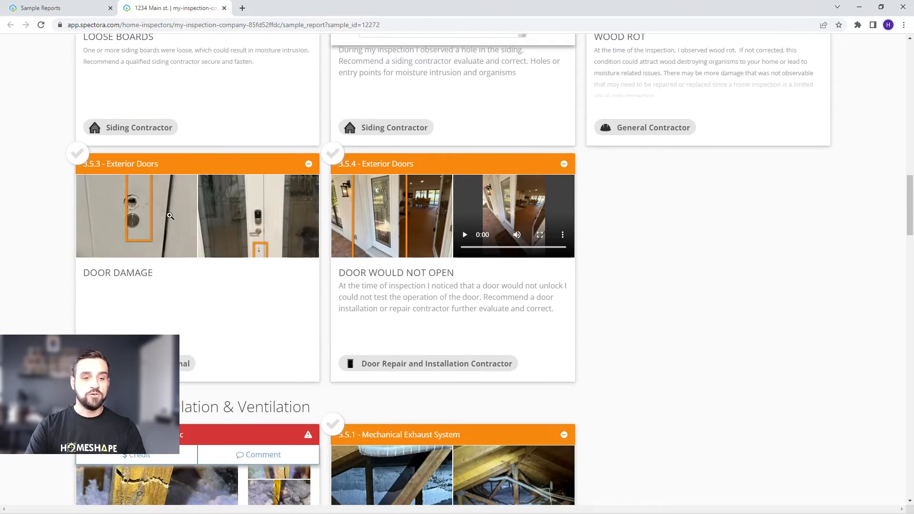
click(355, 188)
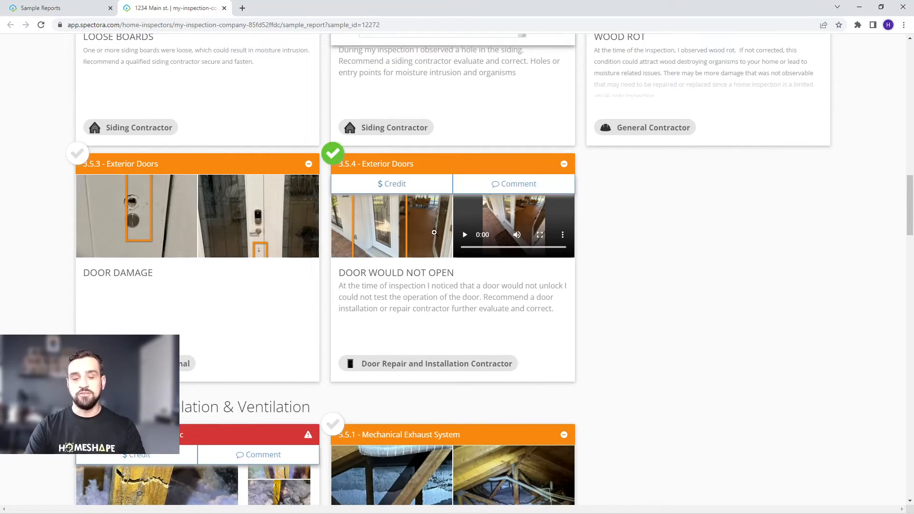
click(404, 184)
text(500)
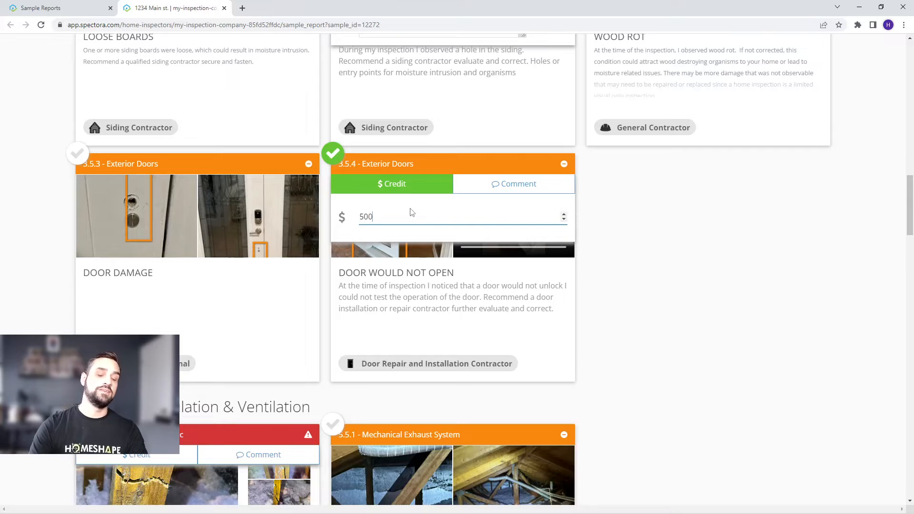
click(502, 186)
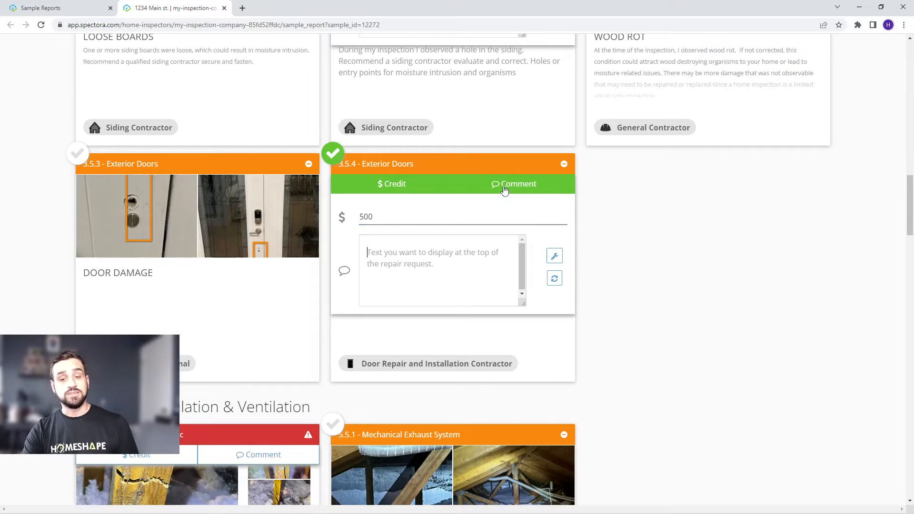
click(554, 256)
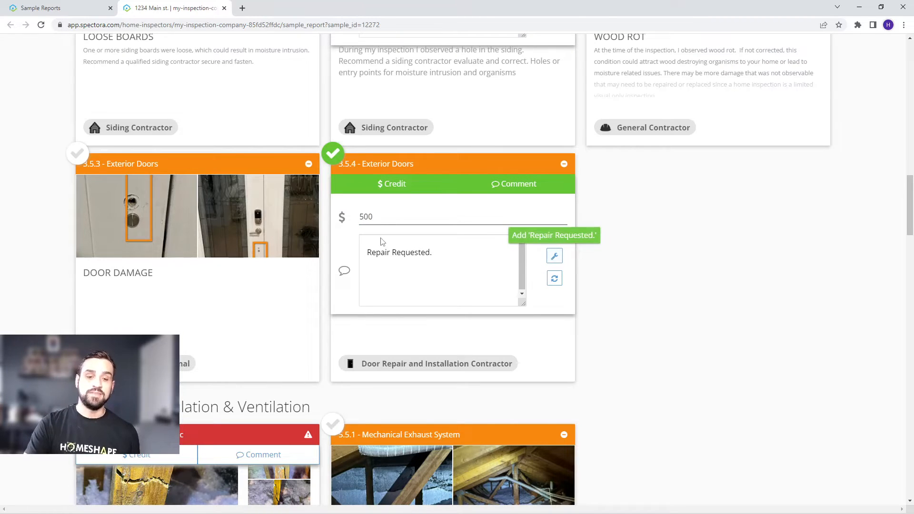
Include the 5.2.1 Structural Defect in Attic with a $5000 credit and the preset comment "Repair Requested."
scroll(608, 190, down, 5)
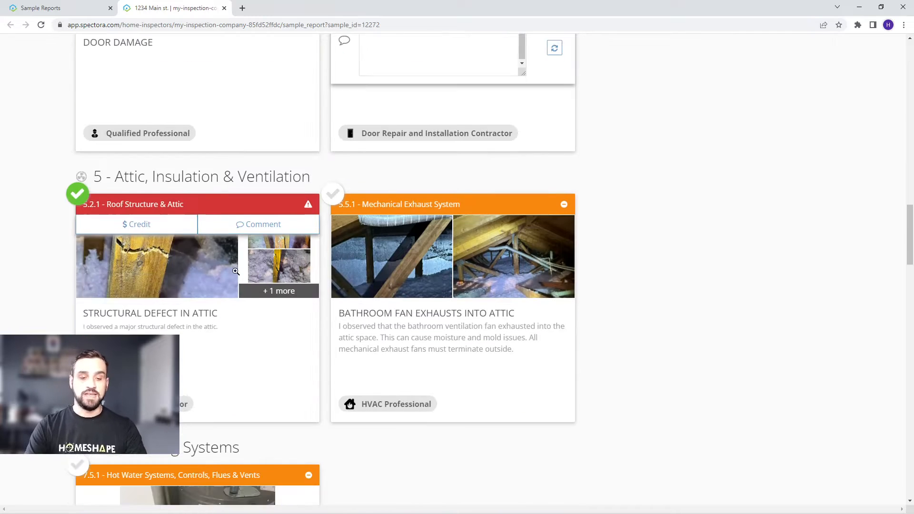
click(253, 218)
click(212, 266)
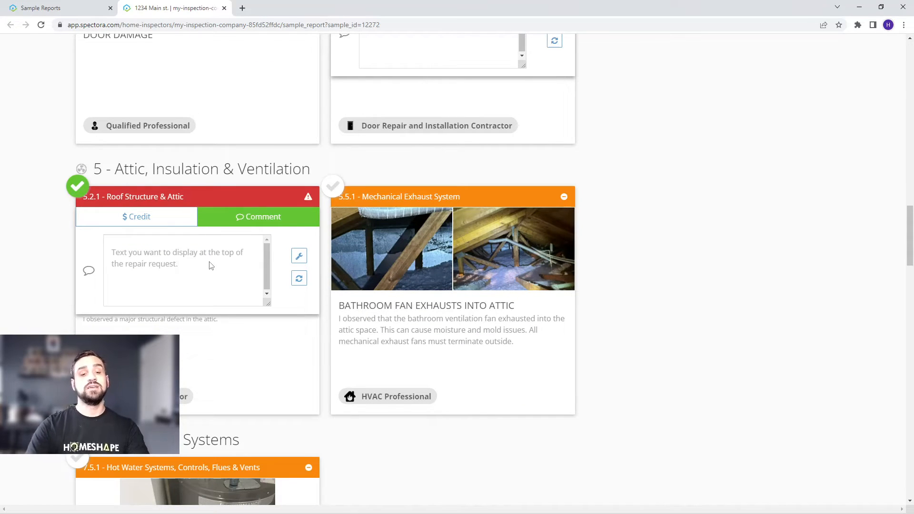
click(299, 256)
click(131, 228)
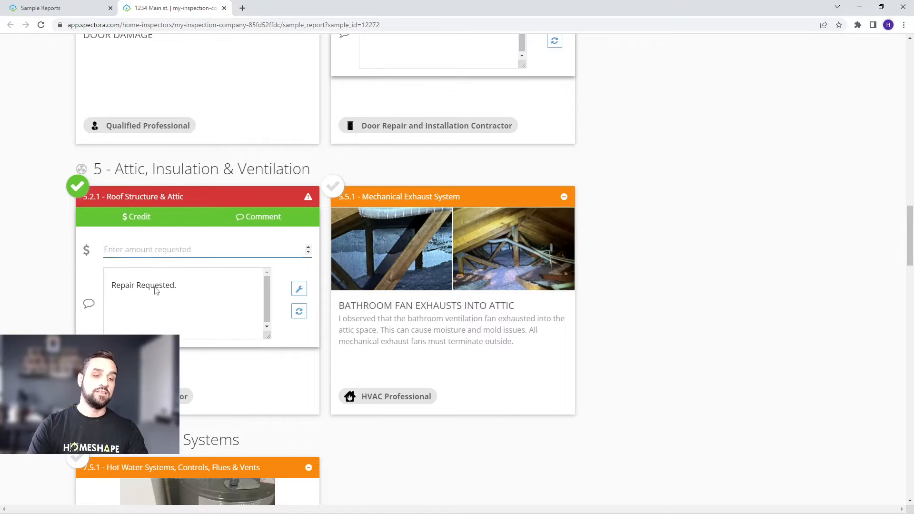
text(5000)
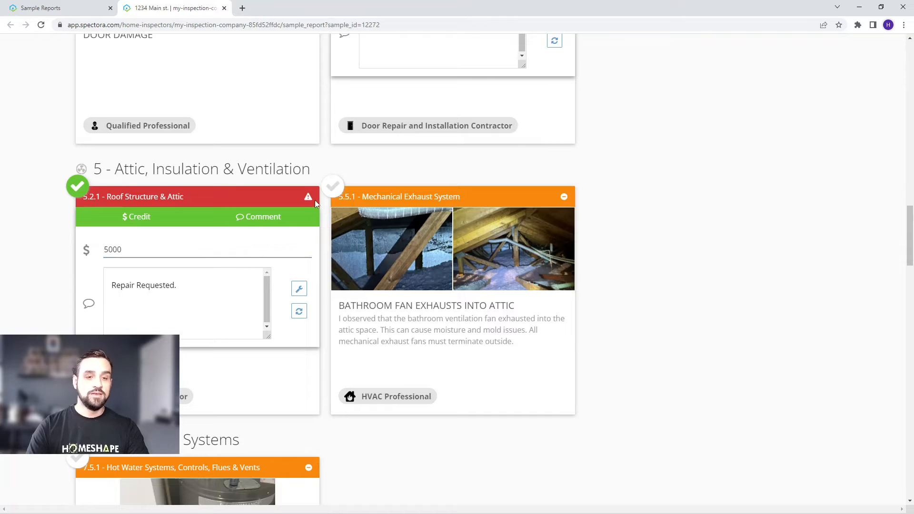
Include the 5.5.1 Bathroom Fan Exhausts Into Attic defect with the preset comment "Repair Requested."
click(332, 187)
click(487, 218)
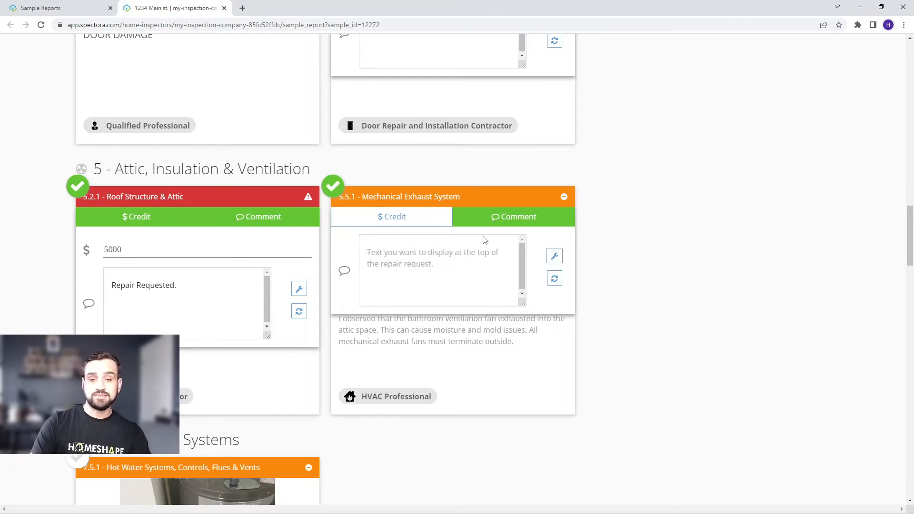
click(555, 256)
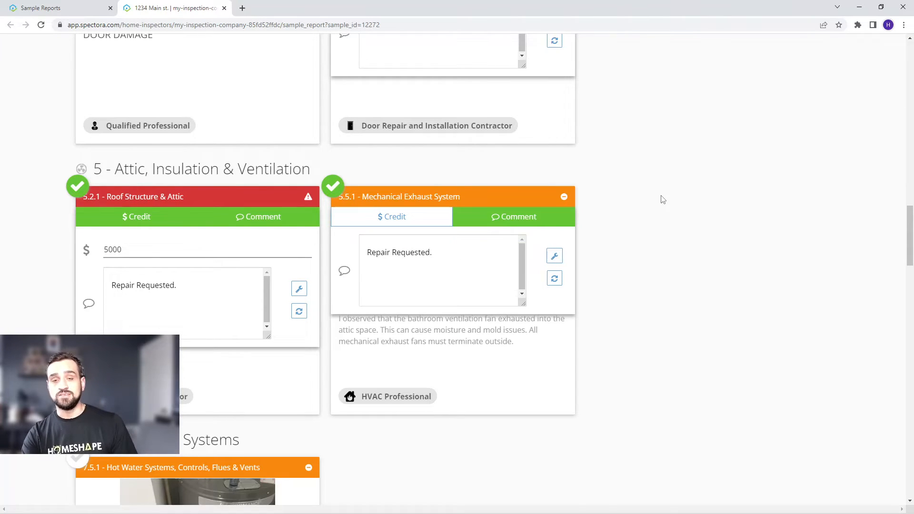
Check the total credit requested and filter the defects to Safety & Immediate Attention
scroll(663, 200, up, 20)
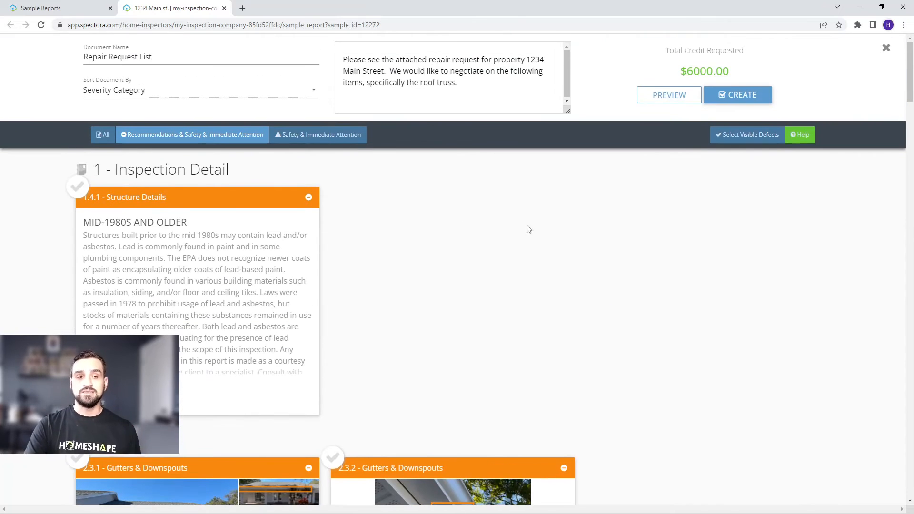
drag(732, 71, 644, 67)
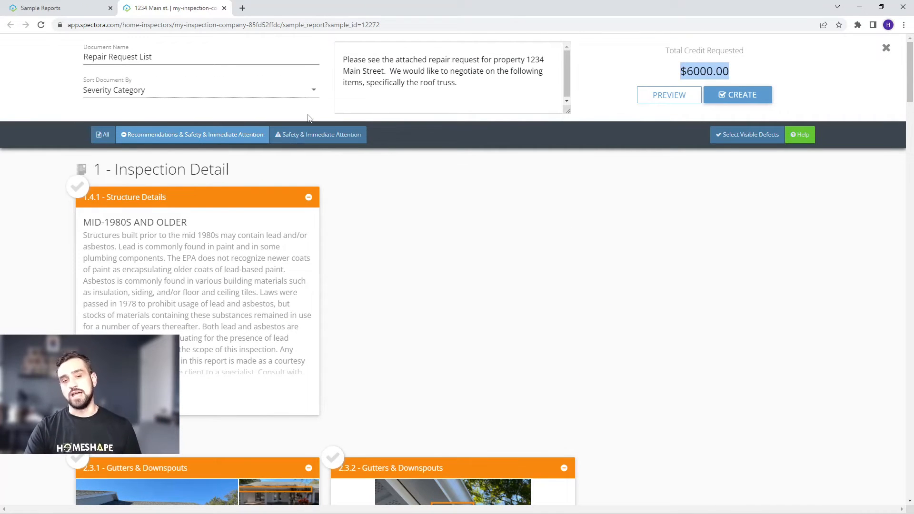
click(309, 135)
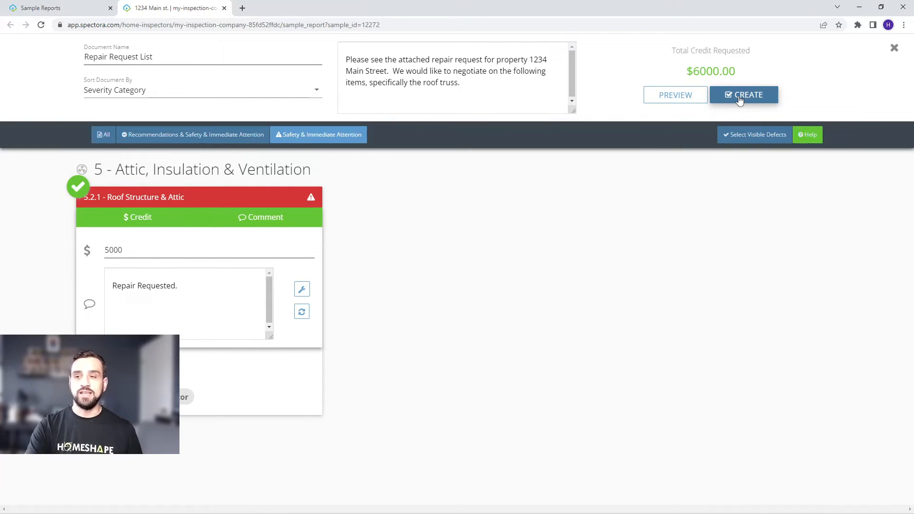
Close the Repair Request Builder and reopen it from the inspection report
click(895, 49)
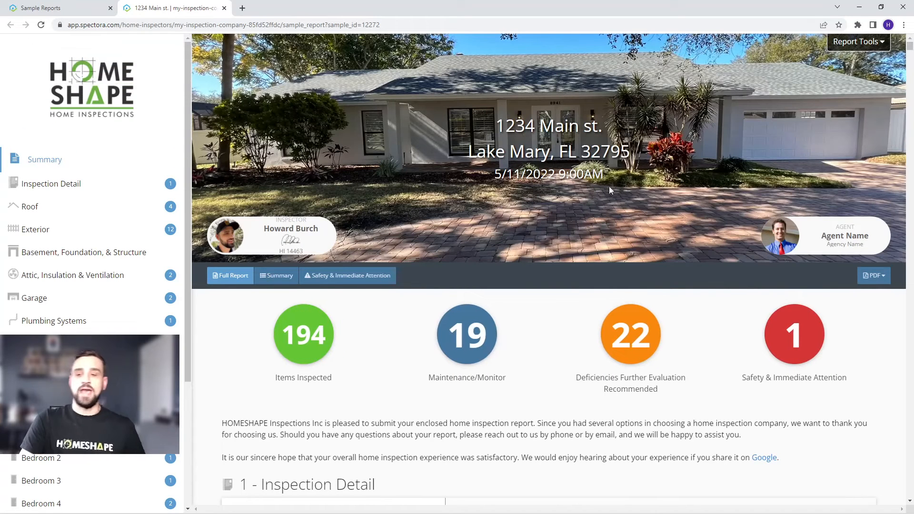
click(857, 42)
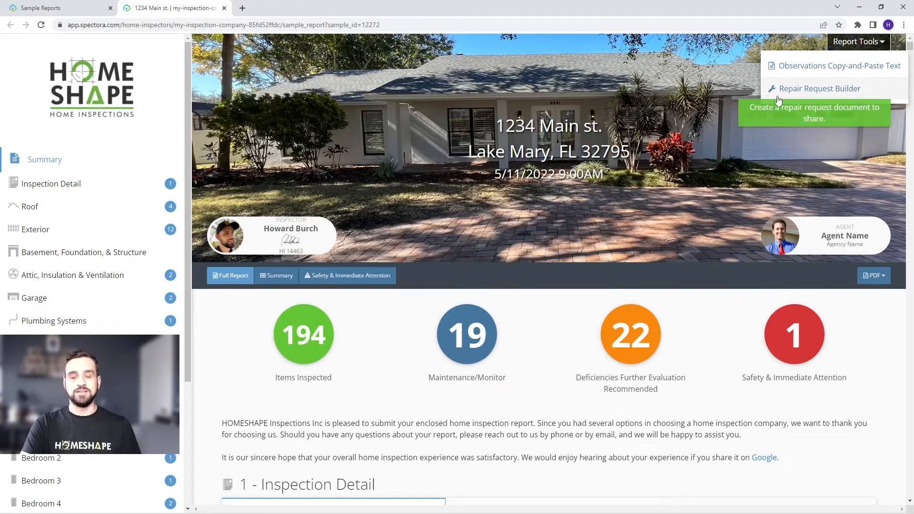
click(851, 92)
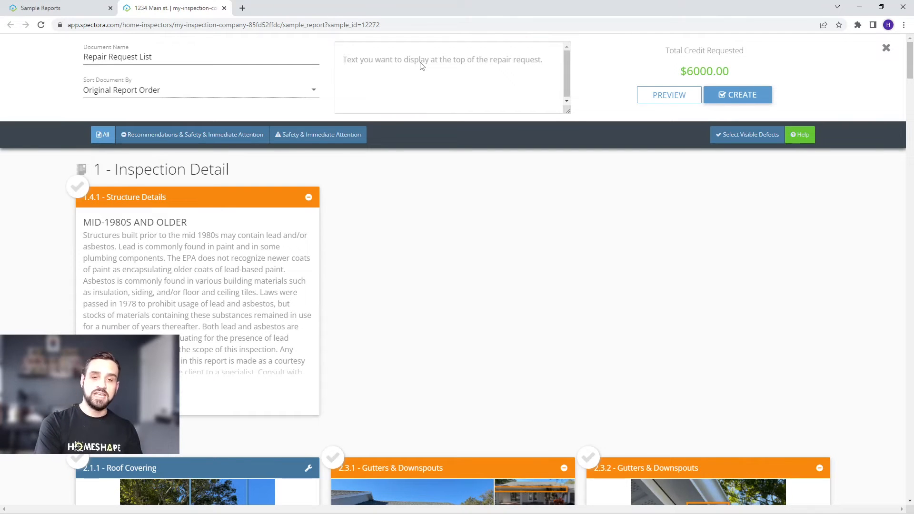
Enter an introduction asking to negotiate on the attached repair items, specifically the roof truss, and create the repair request
text(Please see the attached repair request for property 1234 Main Street.  We would like to negotiate on the following items, specifically the roof truss.)
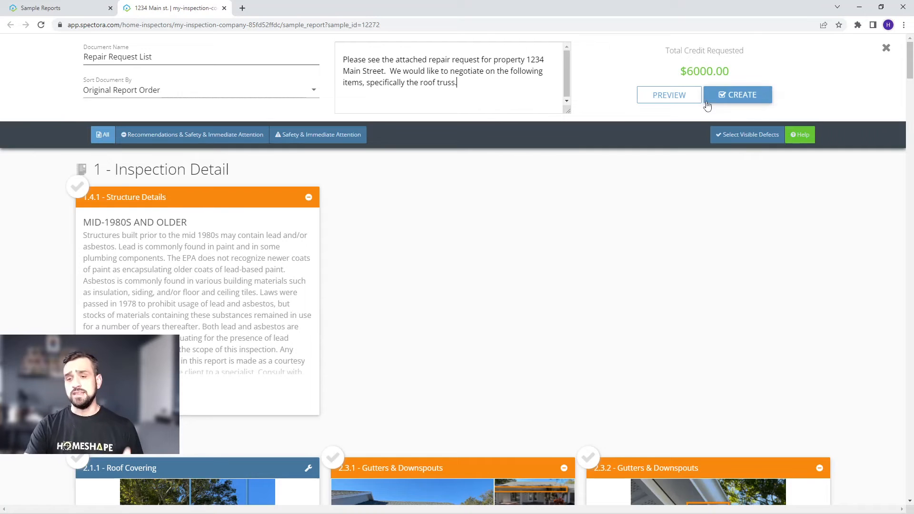
click(730, 102)
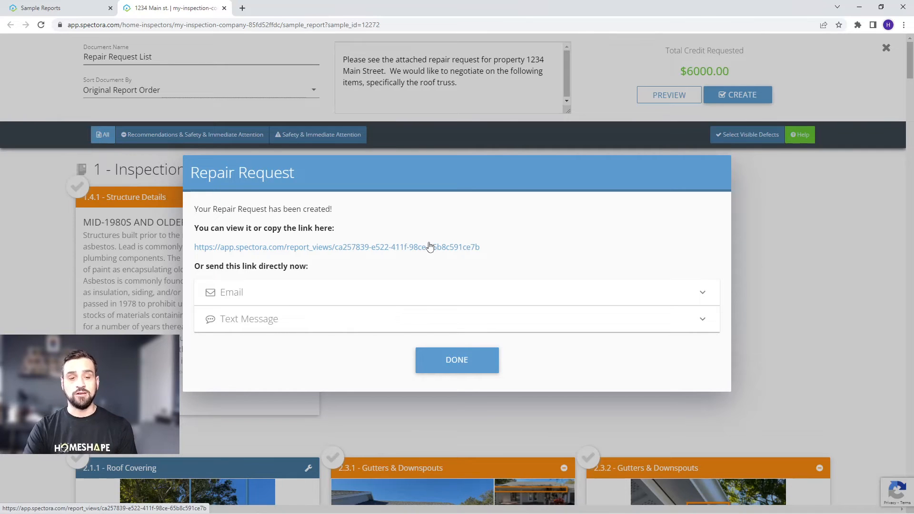
Look at the email and text message options for sending the repair request link
click(342, 298)
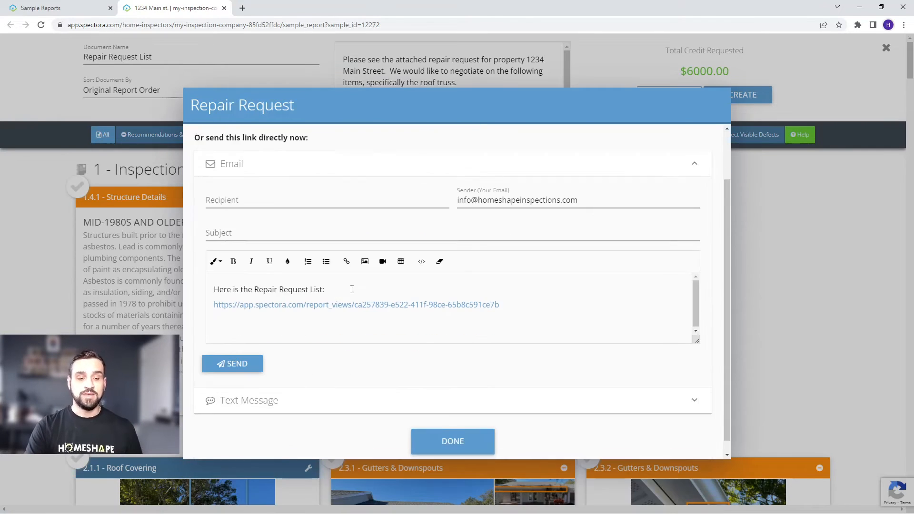
click(414, 386)
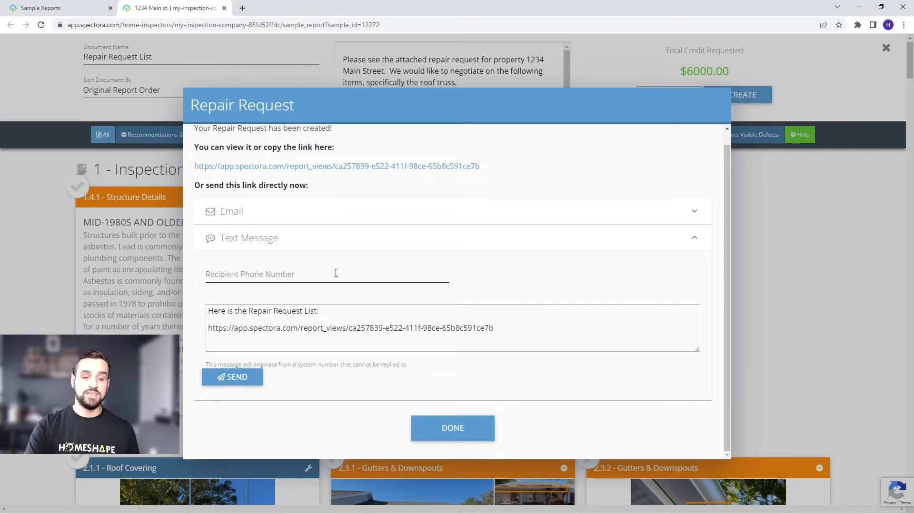
click(346, 221)
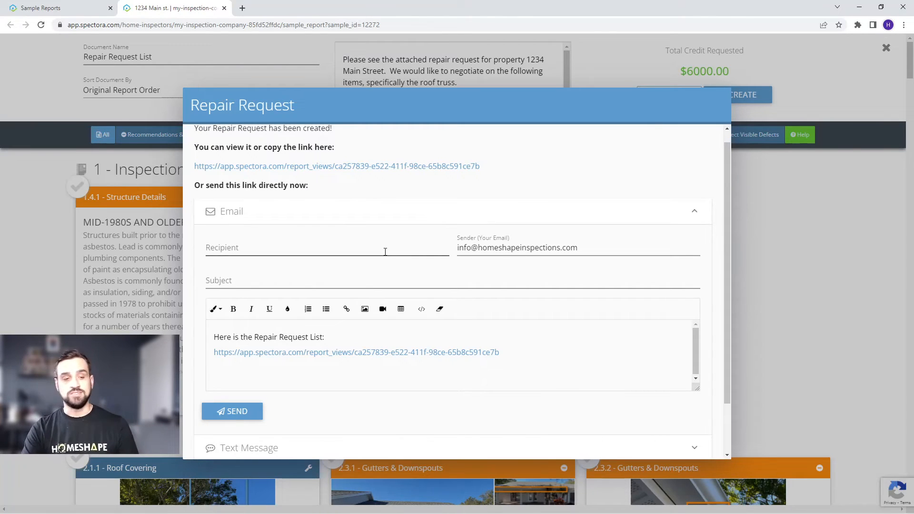
Open the created repair request from its link, check its date, and briefly view the Schedule Reinspection page
click(292, 167)
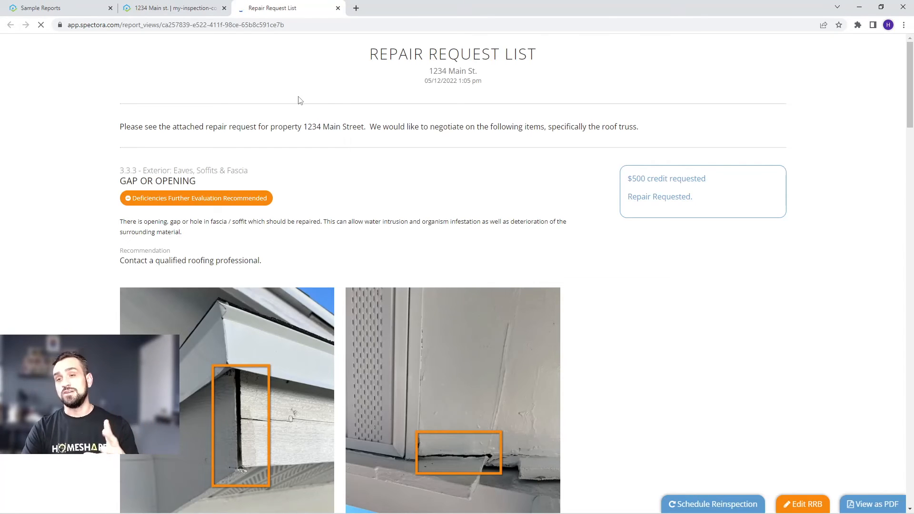
drag(483, 84, 420, 87)
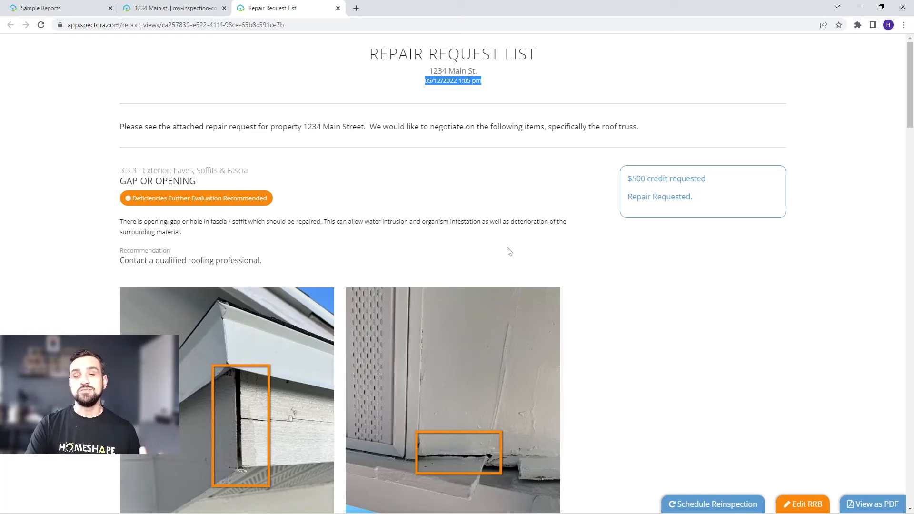
click(696, 506)
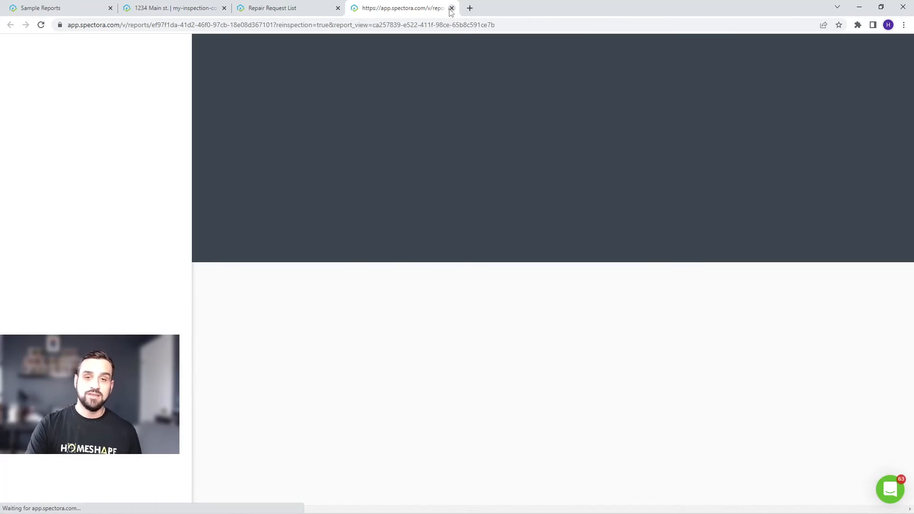
click(452, 8)
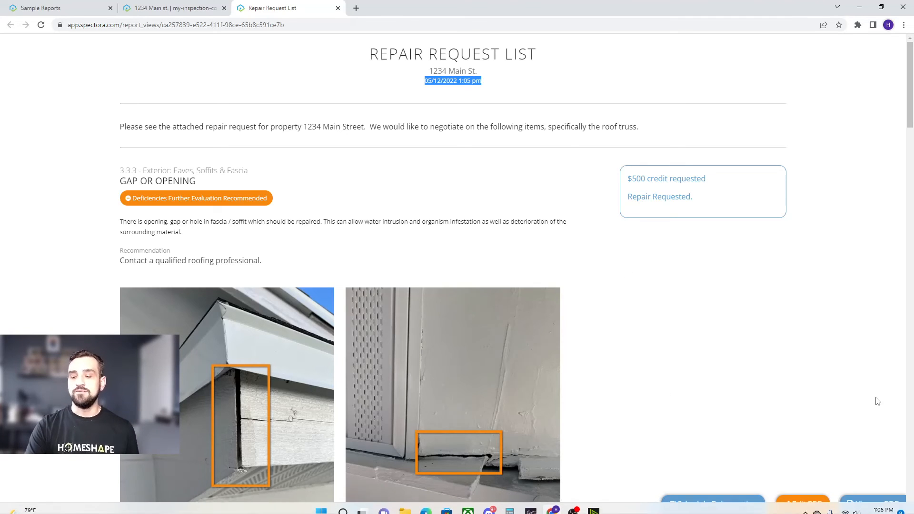
View the repair request list as a PDF and review the defects on page 2
click(874, 504)
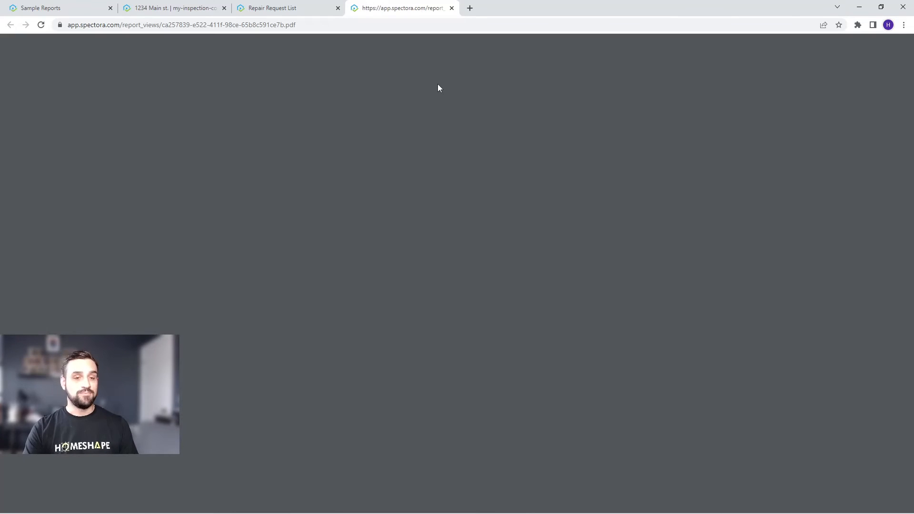
scroll(435, 271, down, 10)
scroll(455, 272, down, 4)
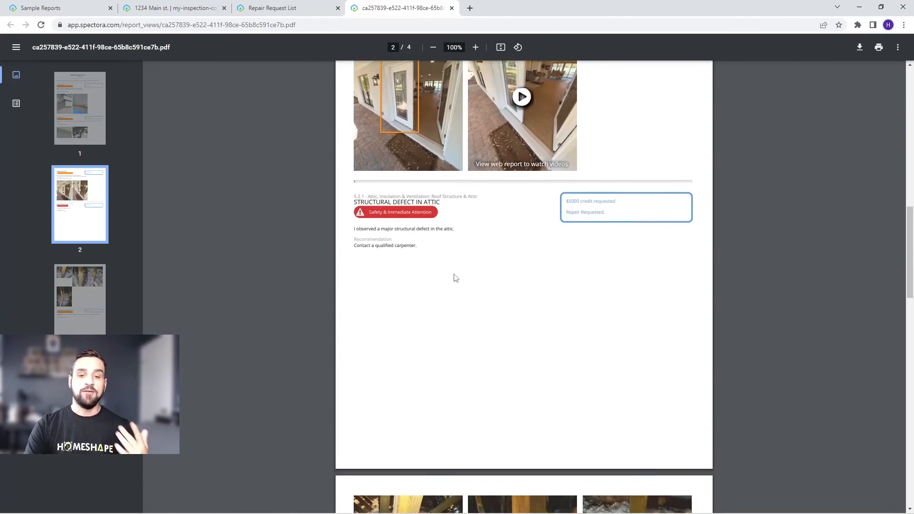
scroll(519, 260, up, 2)
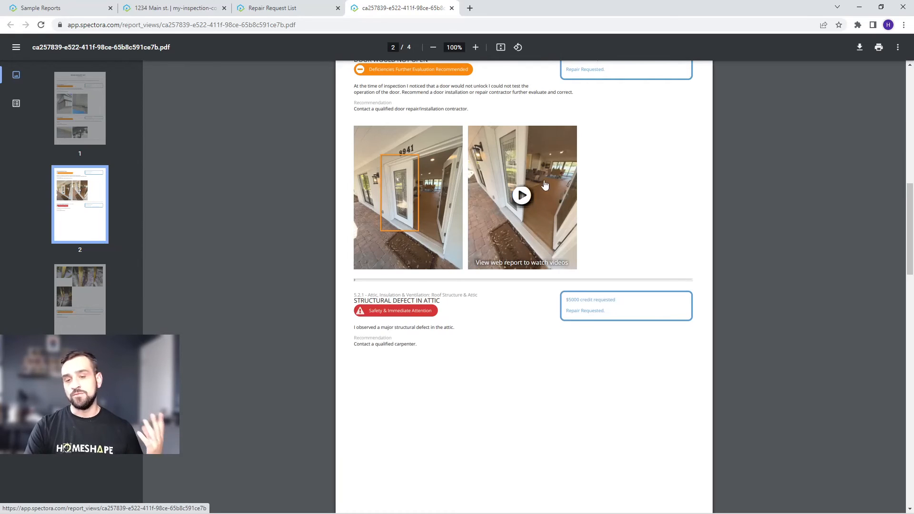
Open the web version from the PDF's Door Would Not Open video and review the listed defects and media
click(524, 202)
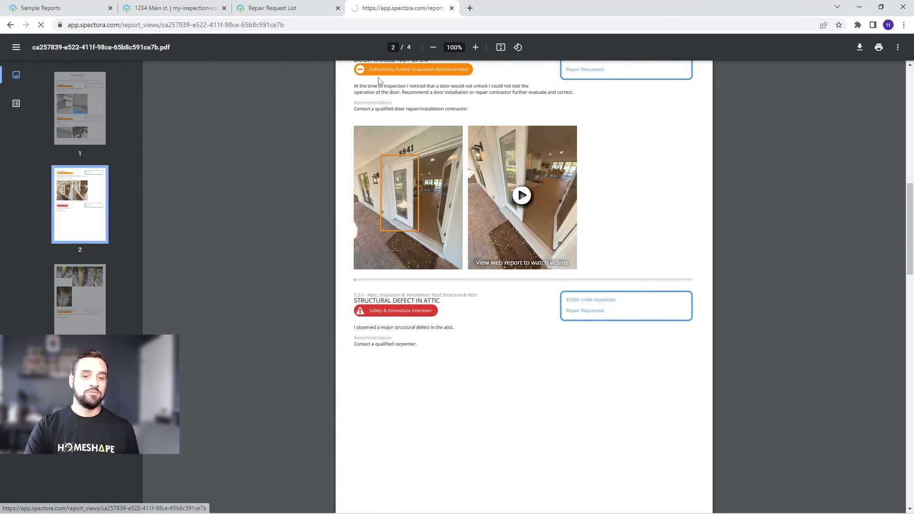
scroll(341, 108, down, 4)
scroll(483, 155, down, 20)
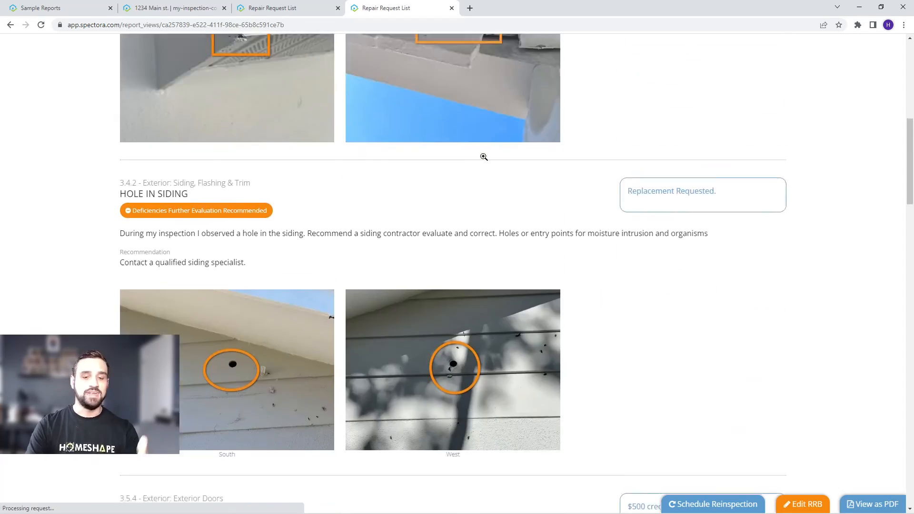
scroll(449, 182, up, 3)
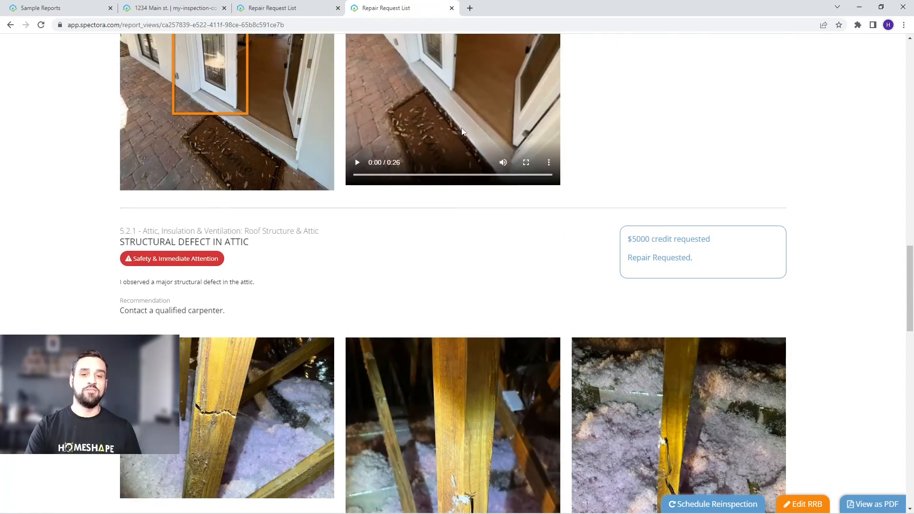
scroll(449, 183, up, 7)
scroll(629, 222, up, 5)
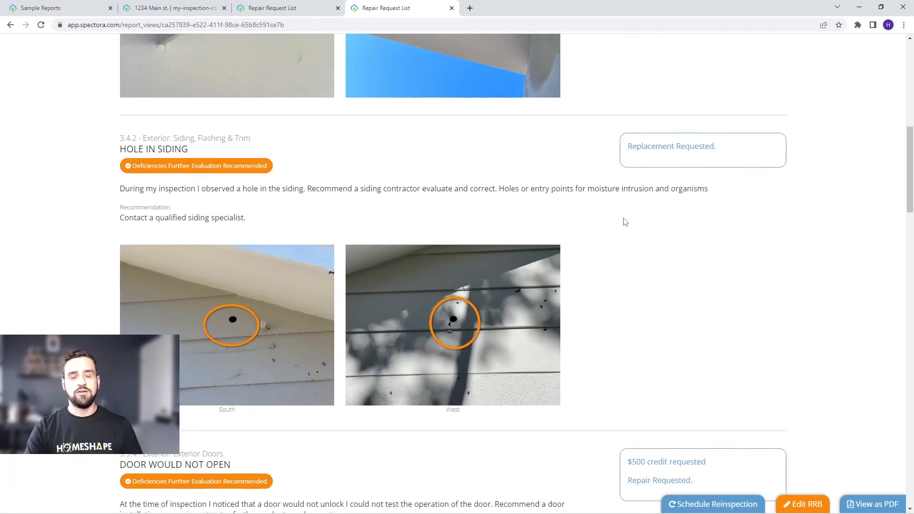